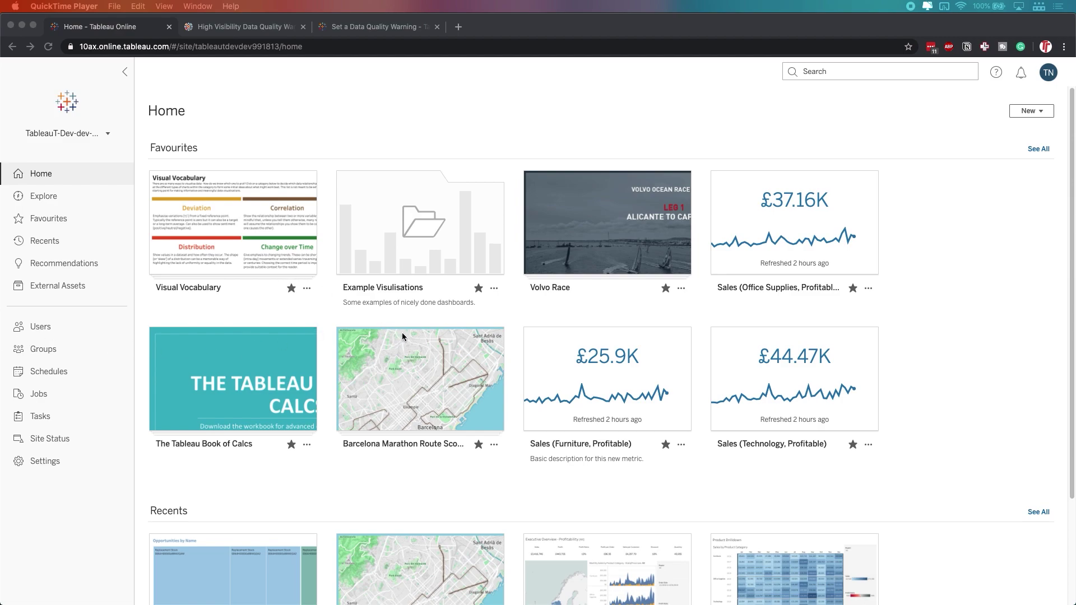
- Open the Example Link to SF view from the Recents row on the Home page
scroll(325, 421, down, 3)
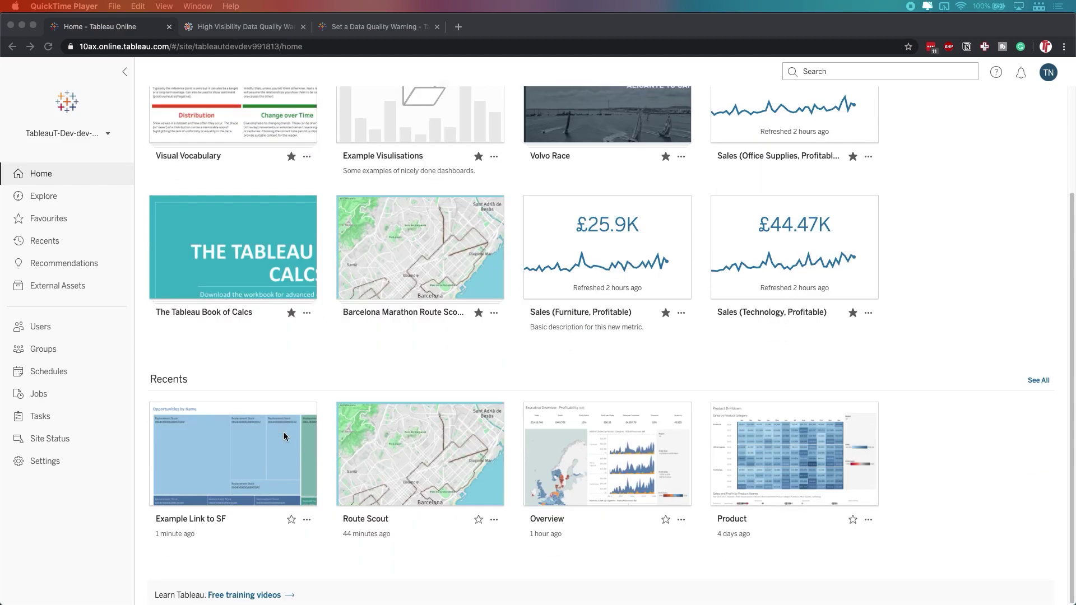
click(236, 464)
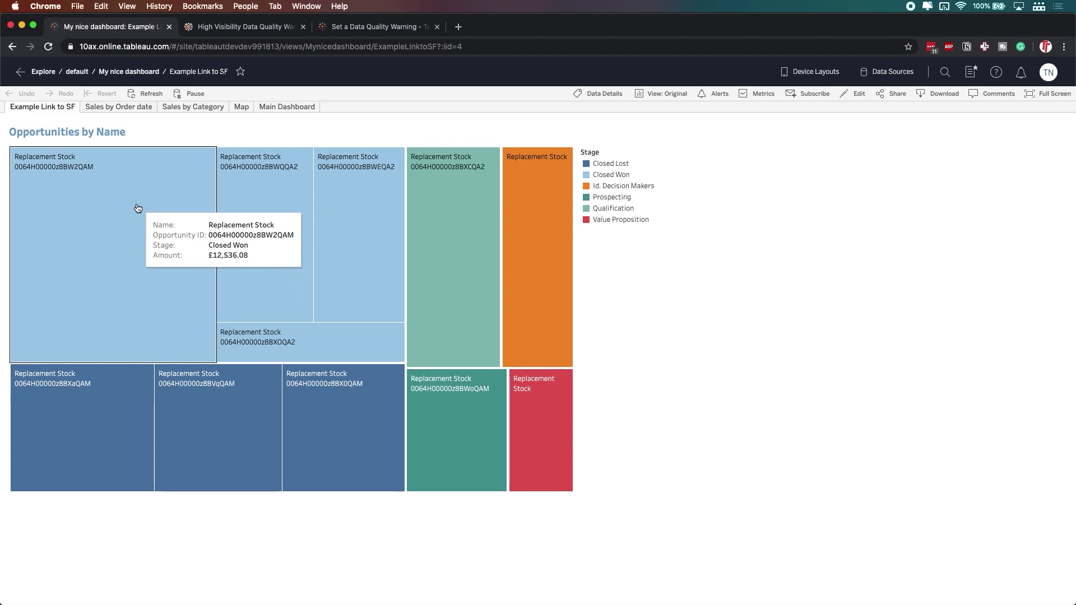
- Review the My nice dashboard workbook's Views, Data Sources and Lineage, then go to External Assets
click(129, 71)
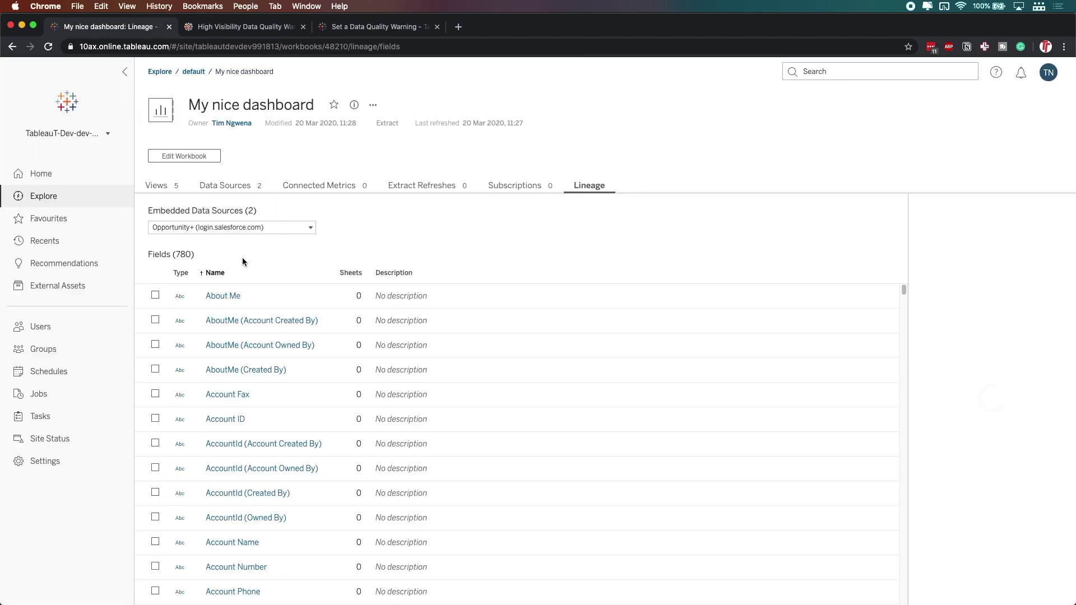
click(151, 189)
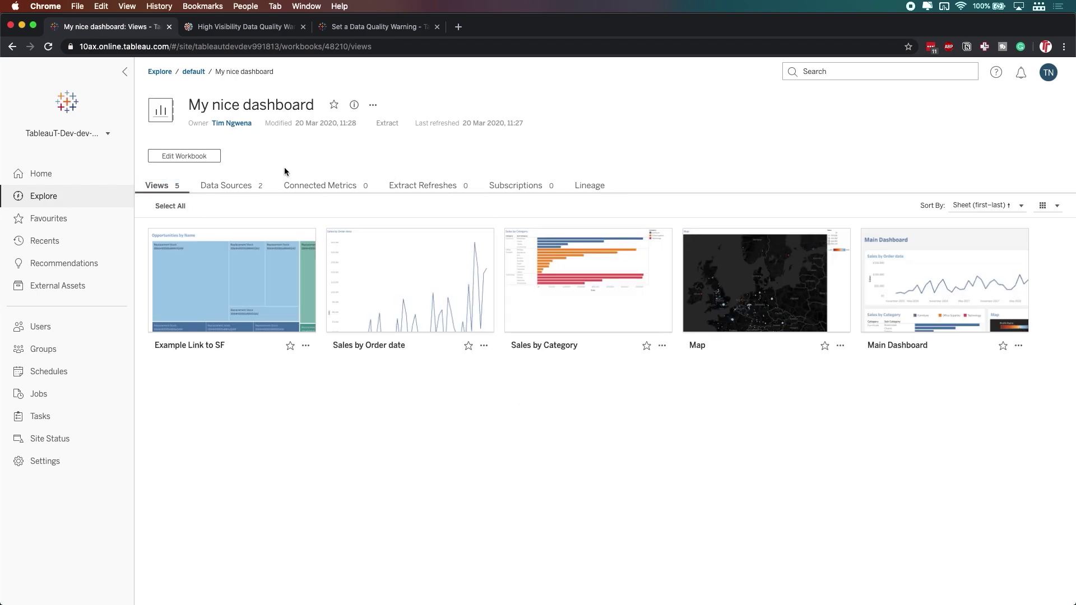
click(229, 185)
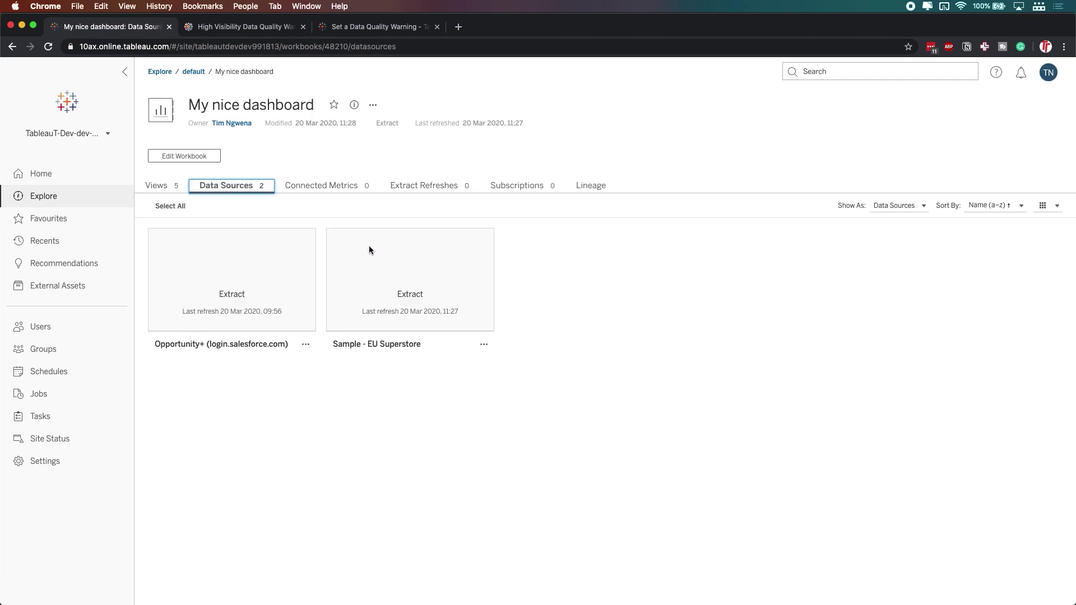
click(591, 187)
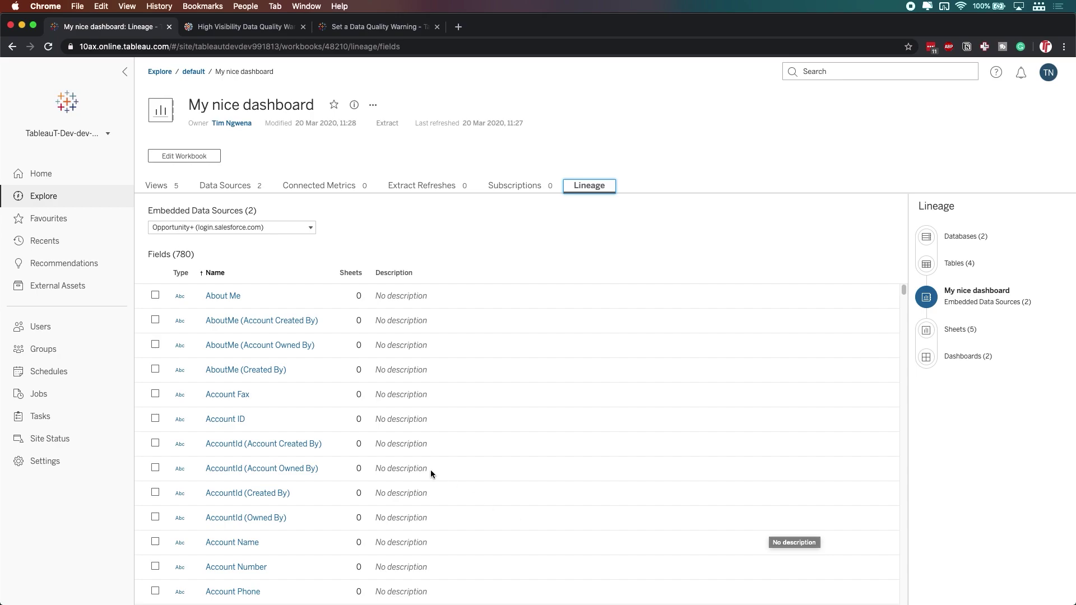
click(75, 286)
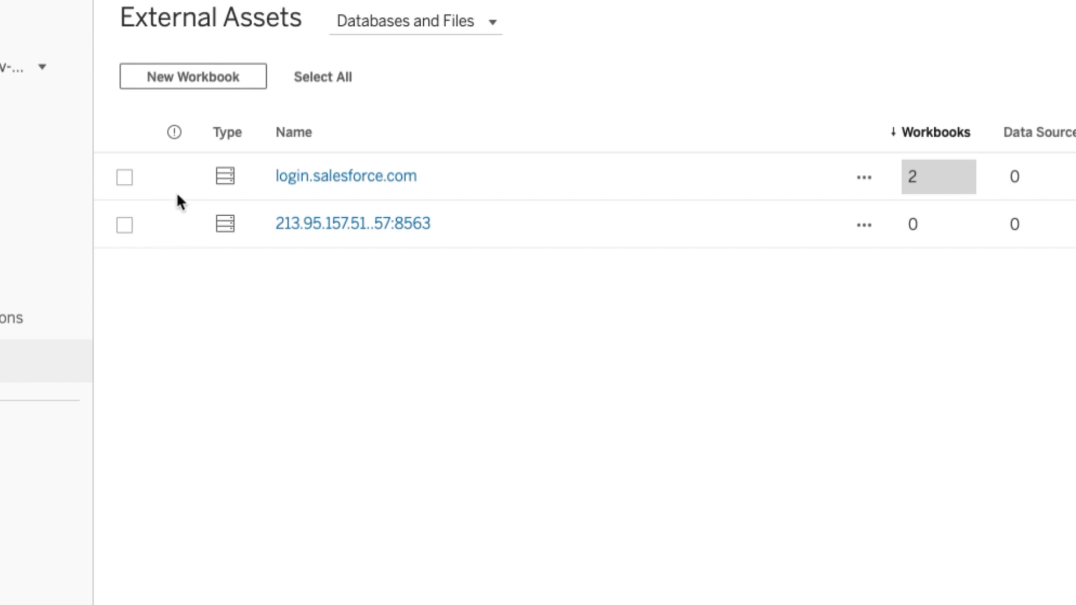
- Show the actions menu for the login.salesforce.com database
click(864, 177)
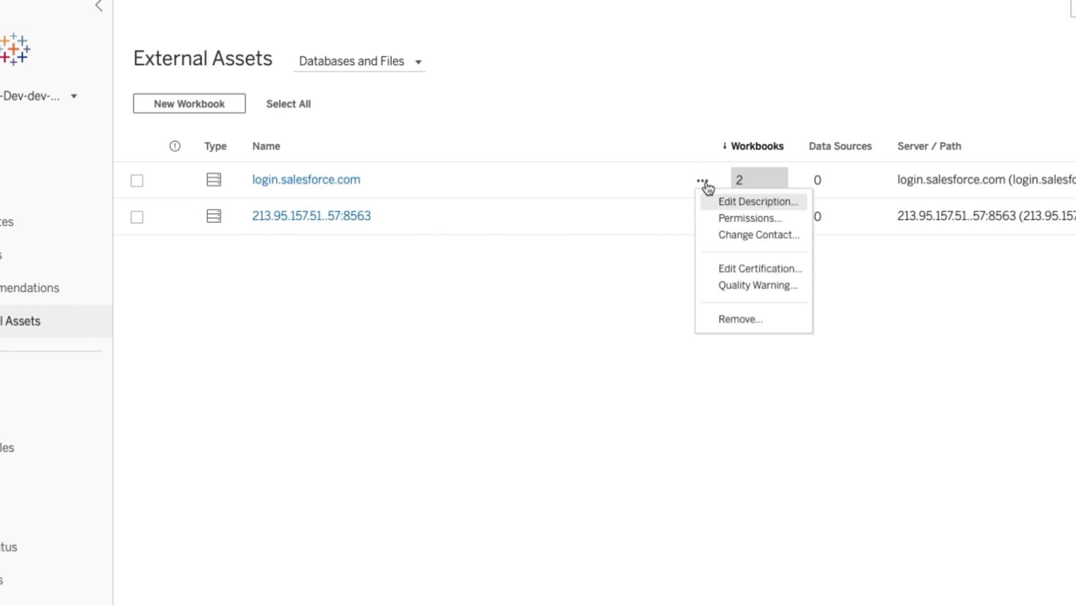
- Enable a Quality Warning of type Warning with high visibility on login.salesforce.com
click(751, 286)
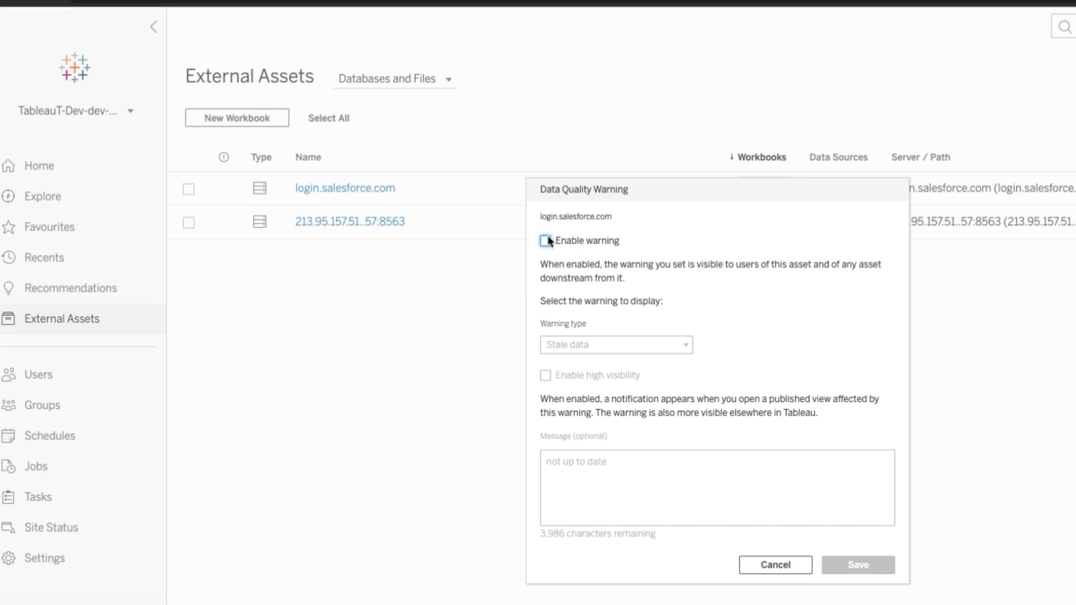
click(546, 241)
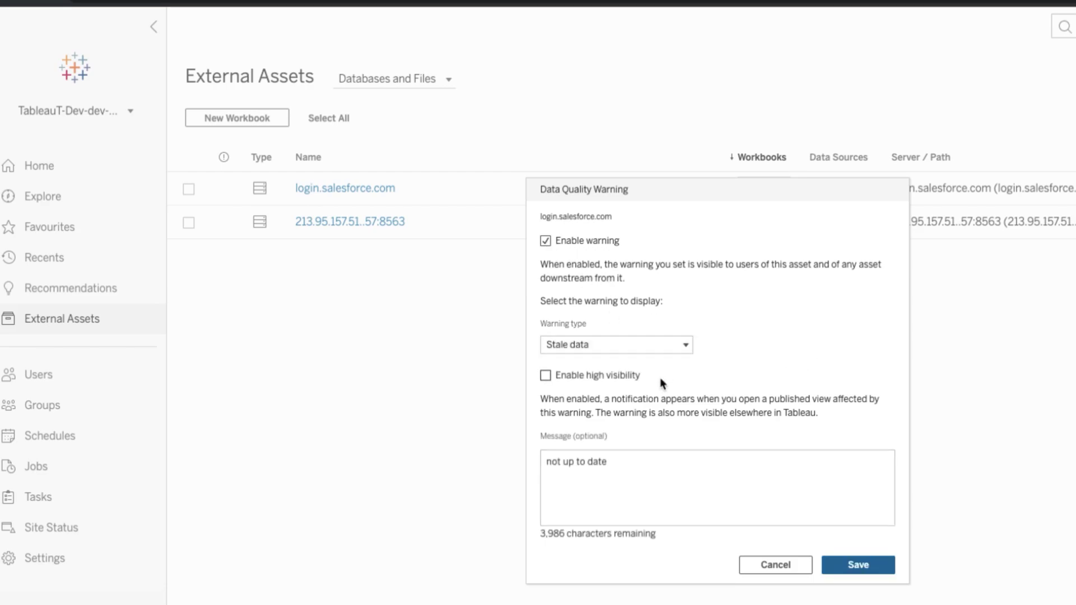
click(674, 347)
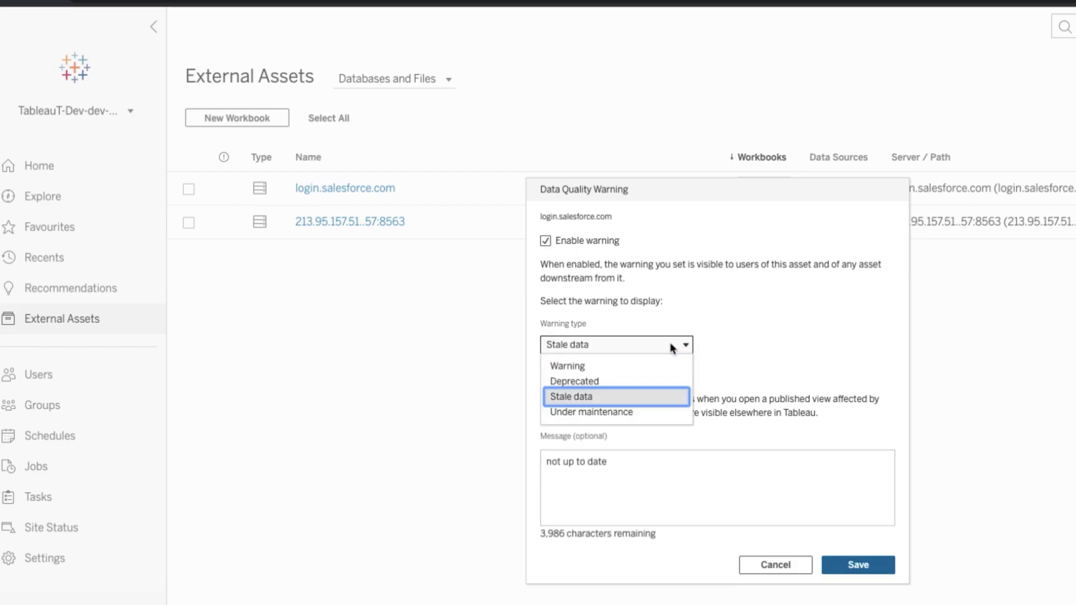
click(601, 368)
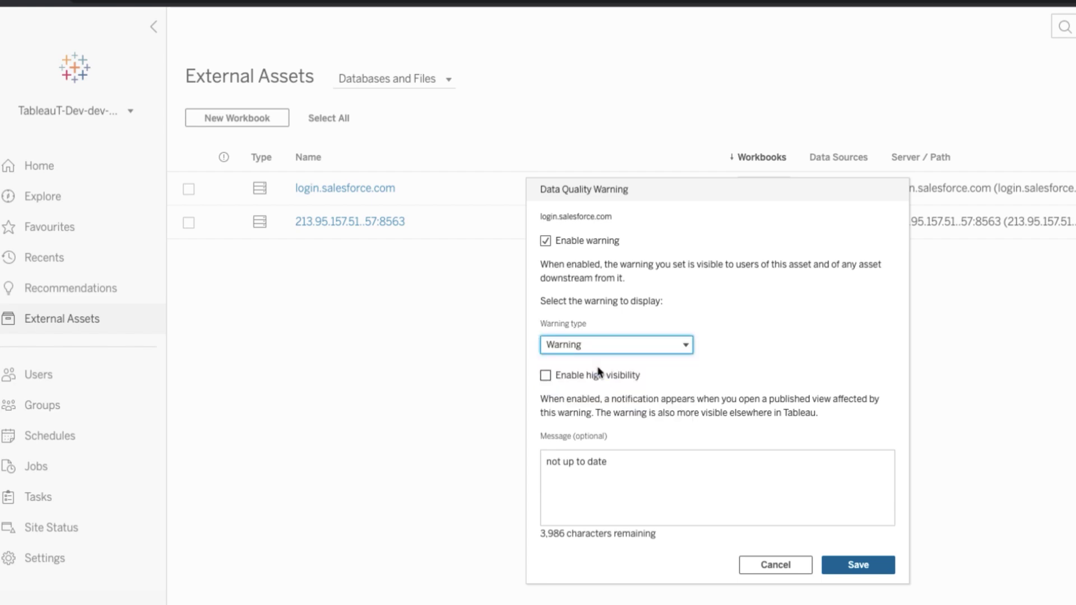
click(546, 377)
- Replace the message with 'Not sure if this data is correct.', fix the typo, and save
click(625, 460)
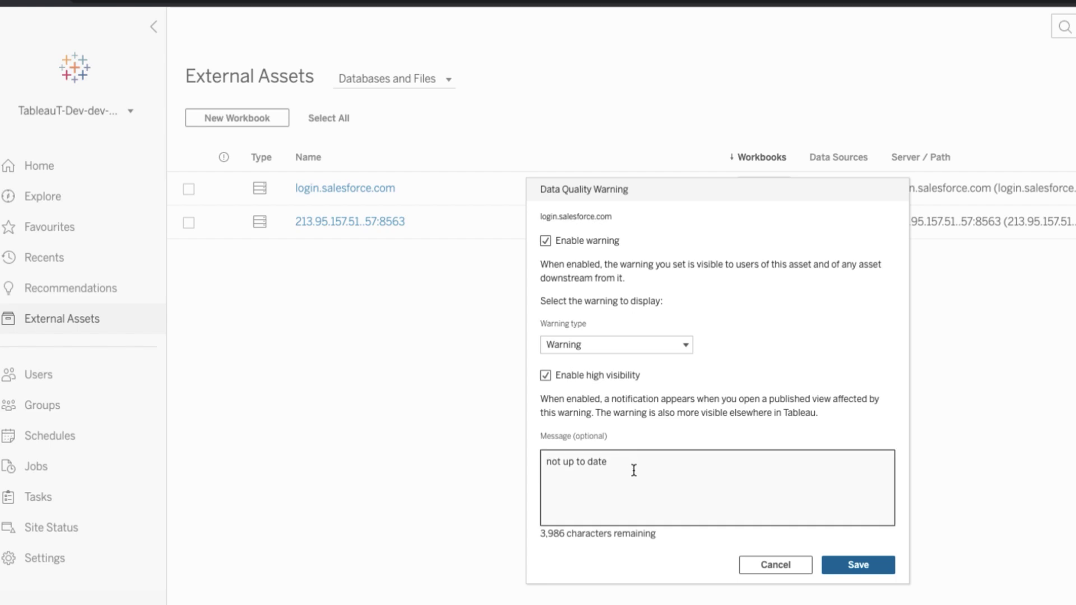
drag(633, 470, 500, 449)
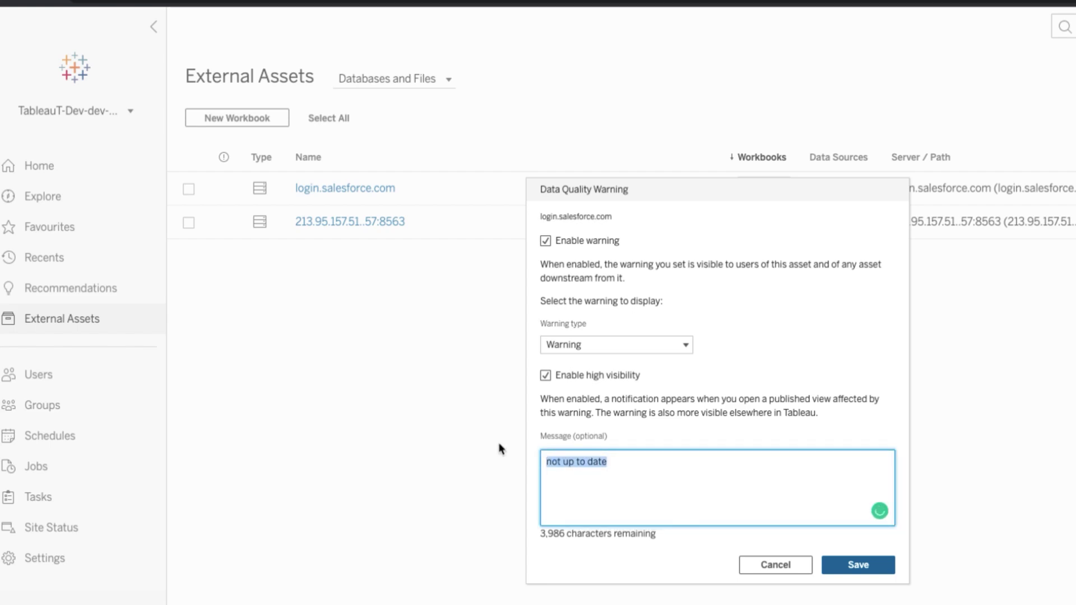
text(Not sure if this data is corrrect.)
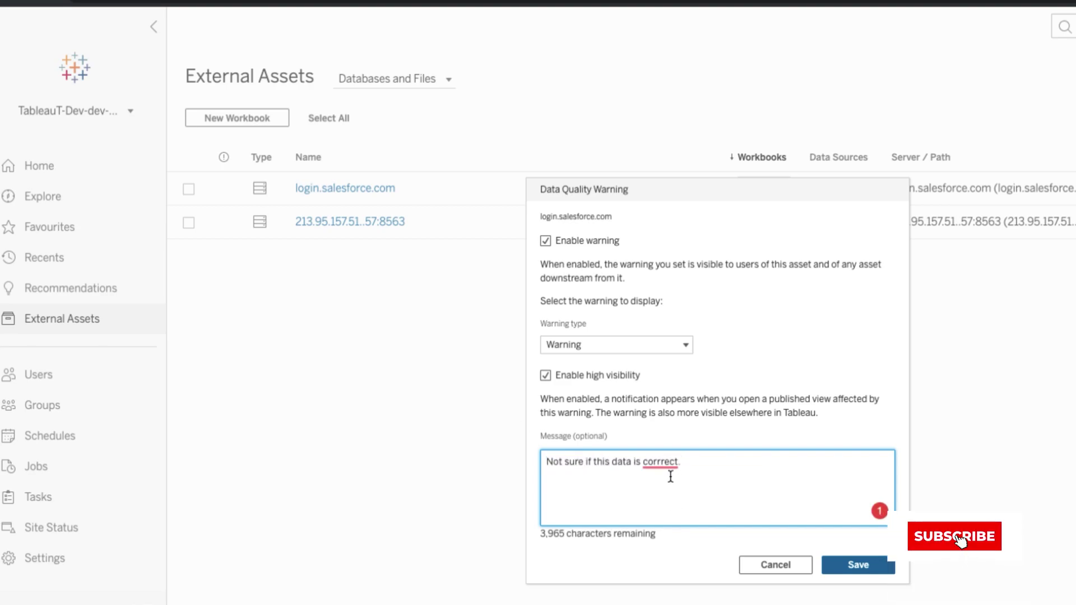
right_click(659, 462)
click(644, 486)
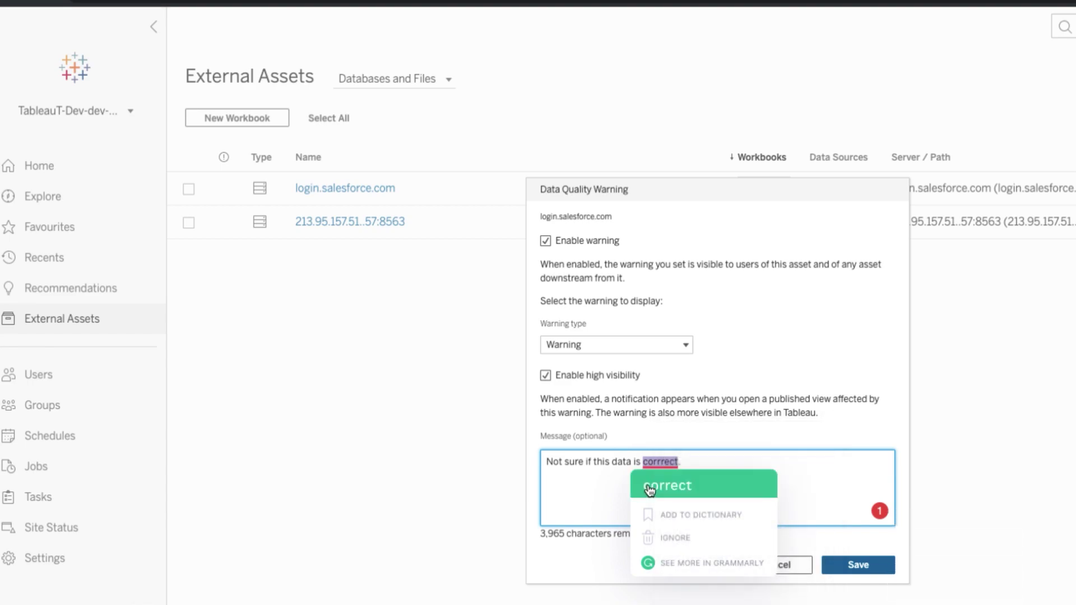
click(675, 485)
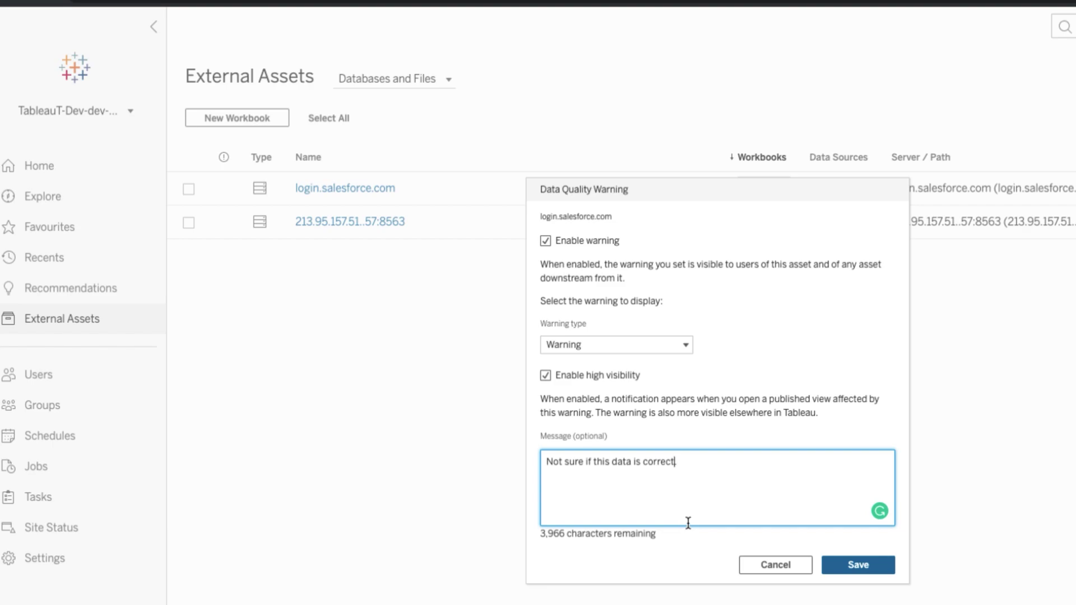
click(856, 566)
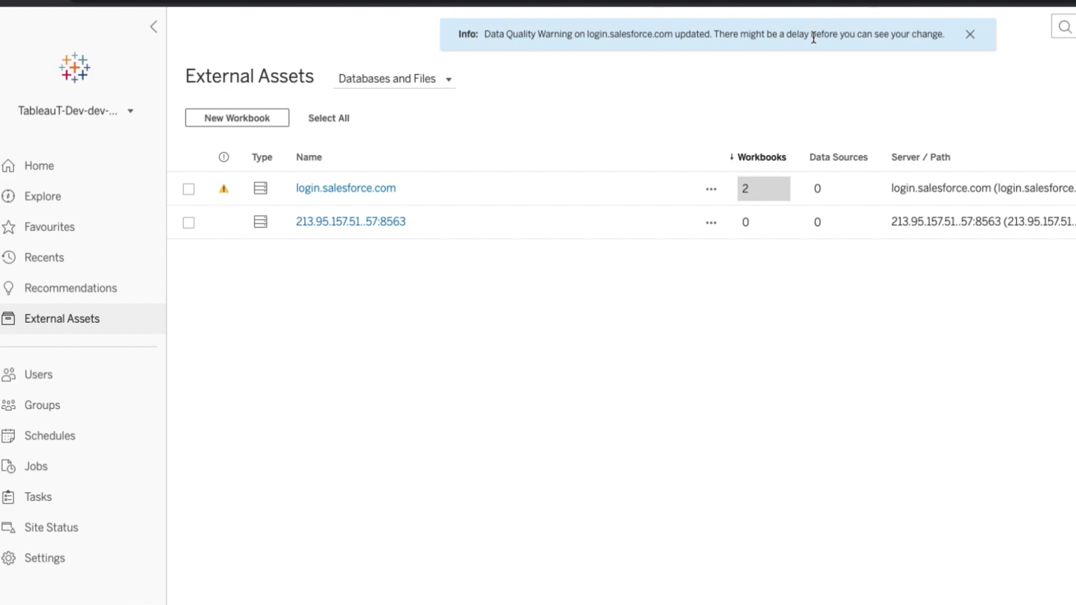
- Dismiss the update banner and check the warning icon's details on login.salesforce.com
click(972, 35)
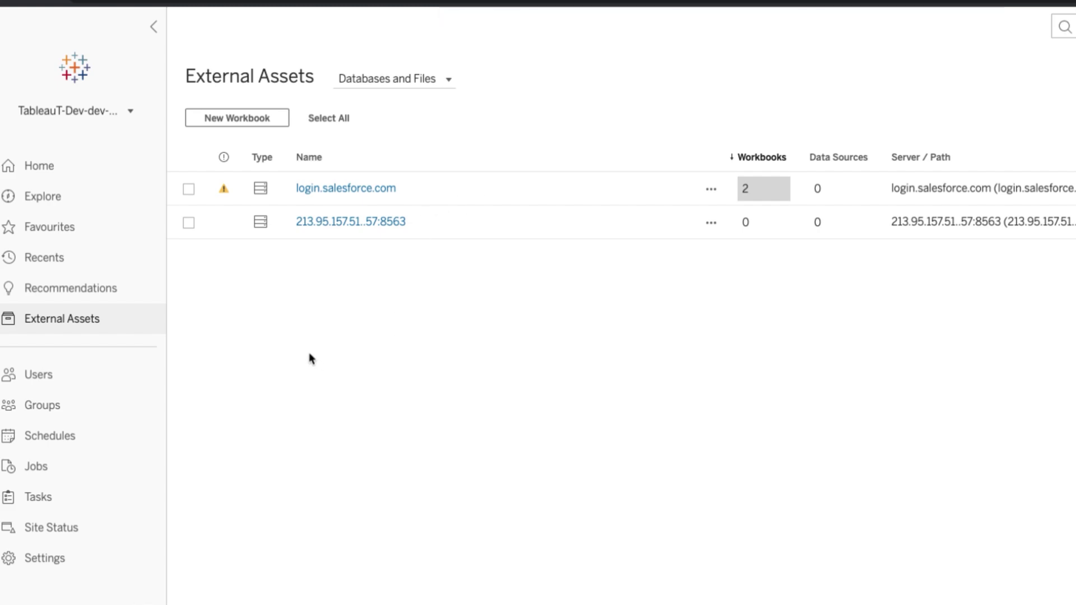
click(224, 190)
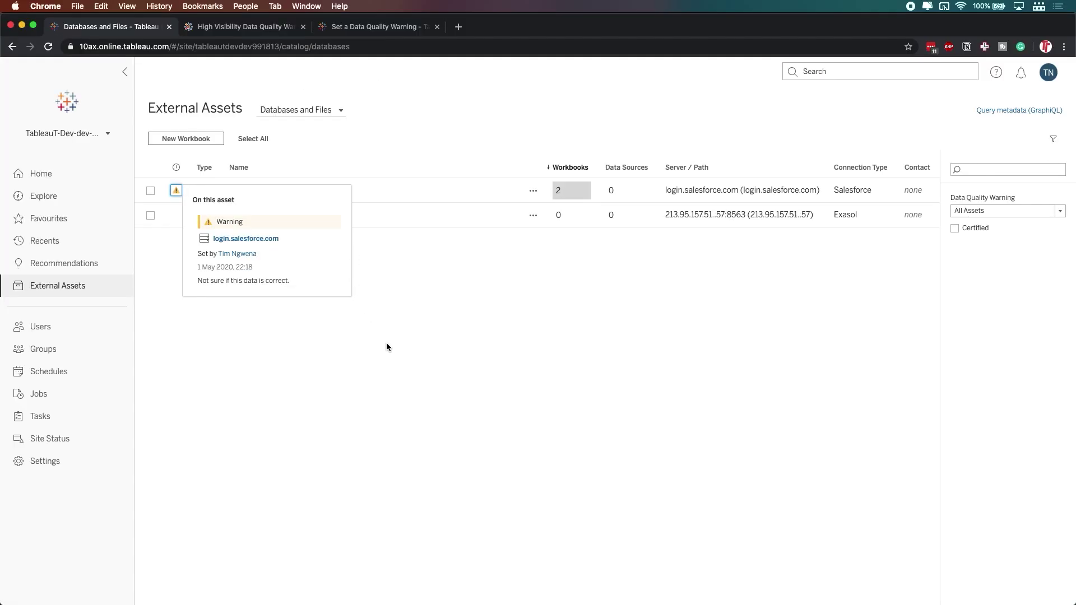
click(386, 344)
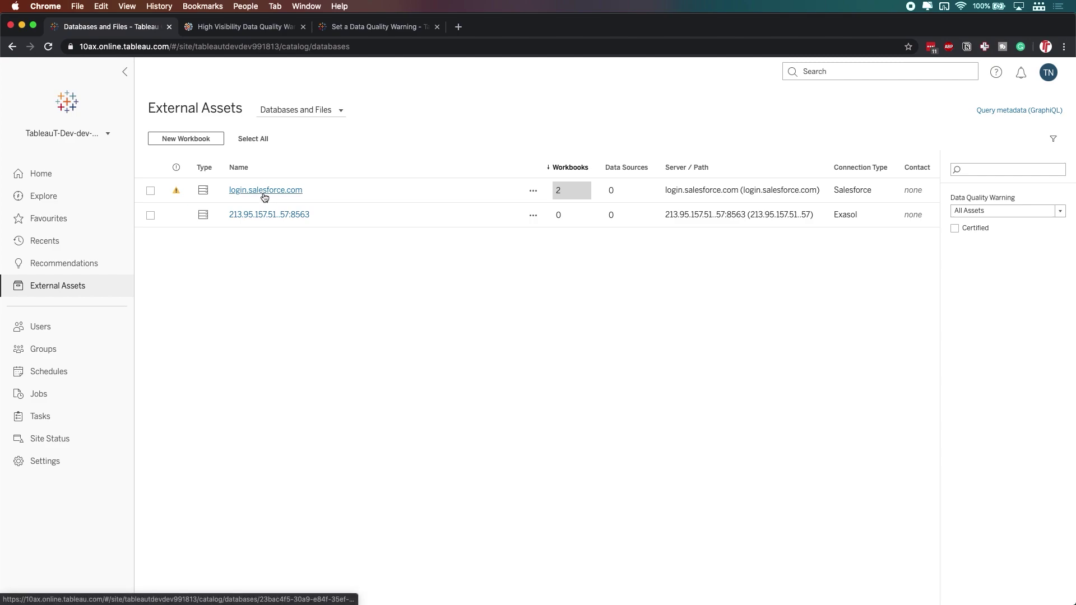
- Return Home and open Example Link to SF from Recents again
click(41, 173)
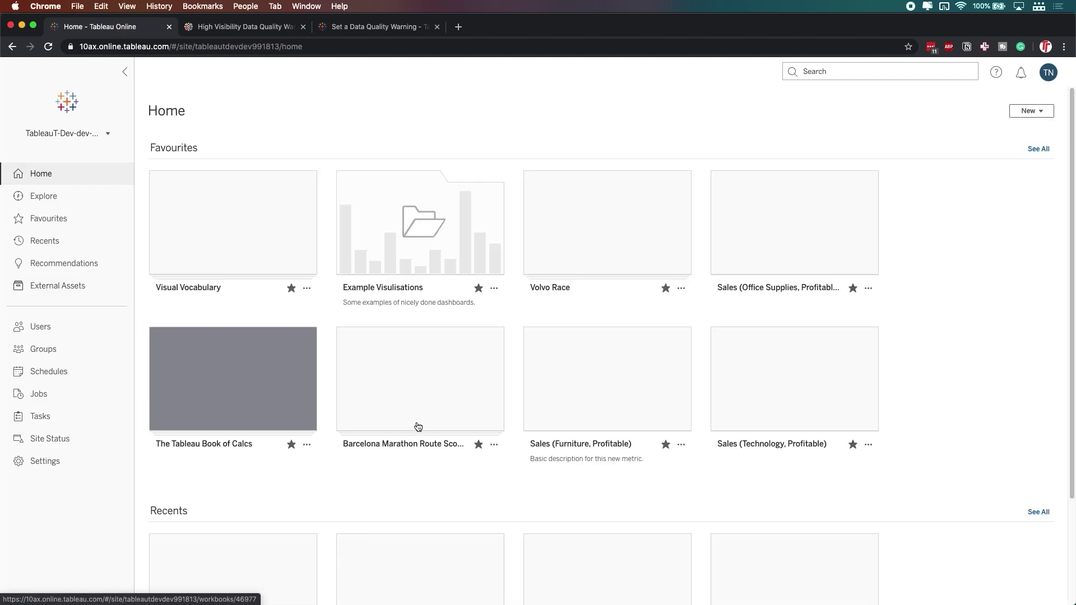
scroll(300, 472, down, 5)
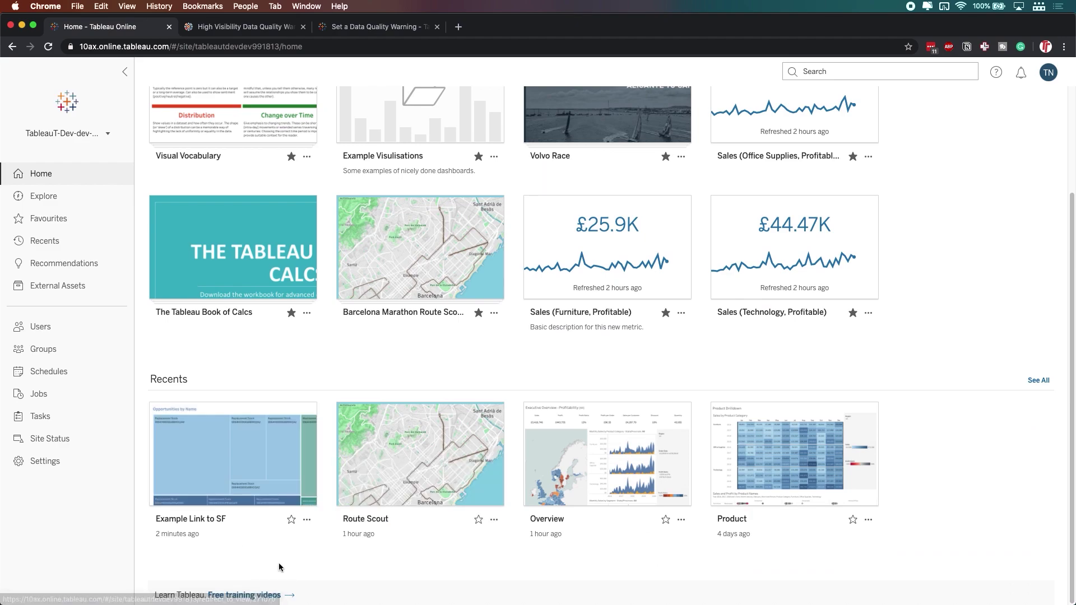
click(213, 452)
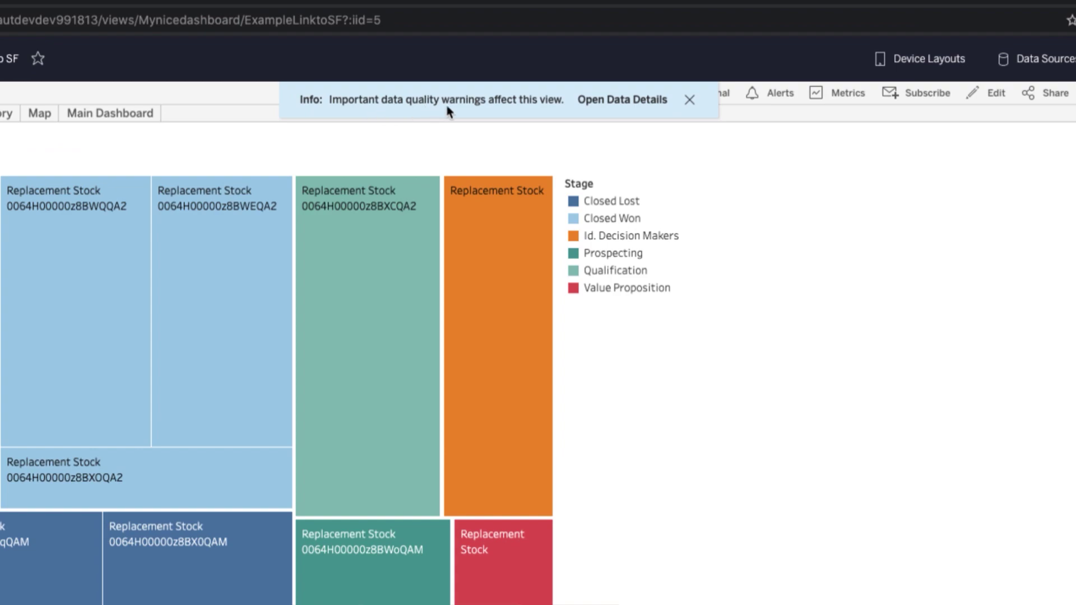
- Open Data Details from the view's data quality warning banner
click(637, 101)
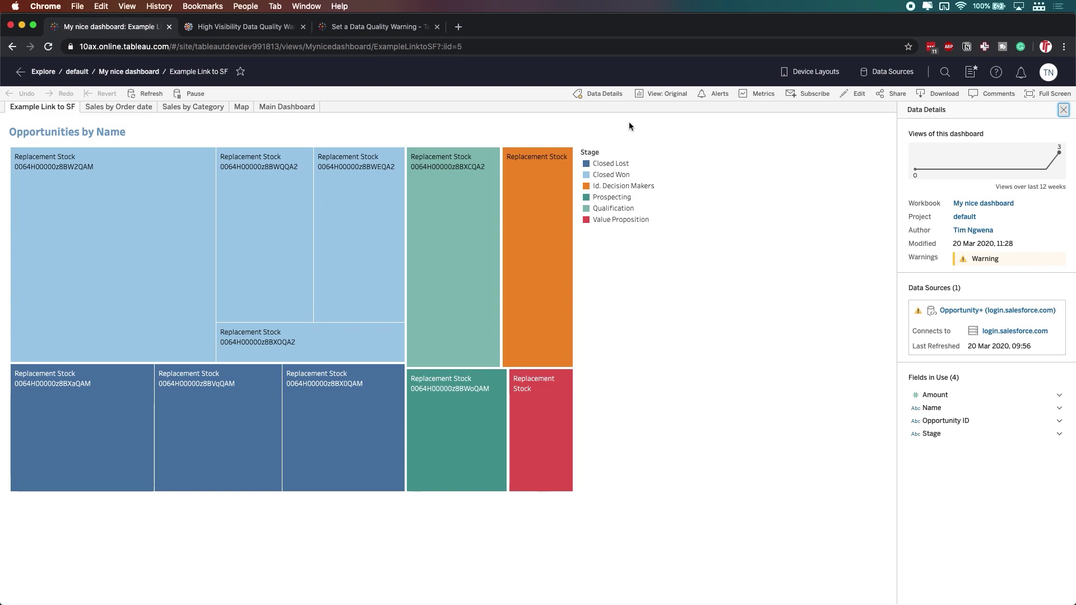
- Close the Data Details panel, reopen it from the toolbar, and close it again
click(1064, 109)
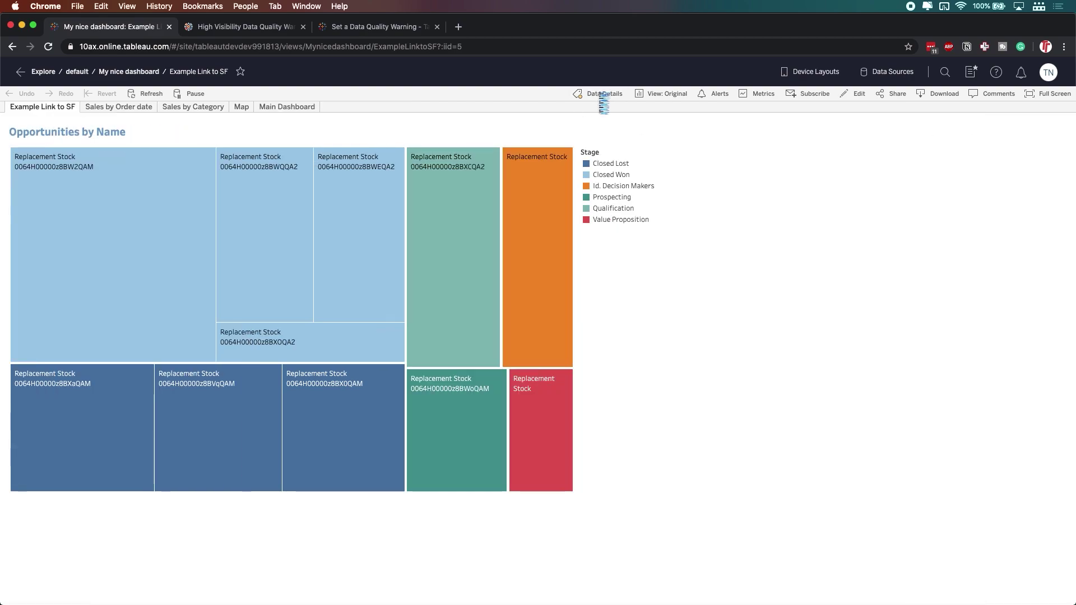
click(608, 94)
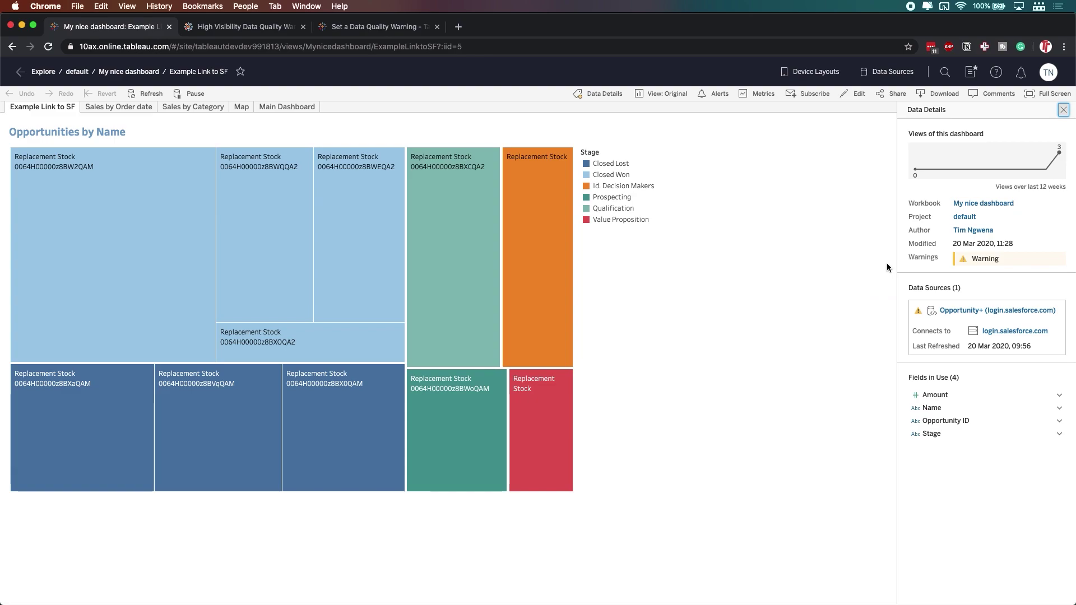
click(1063, 110)
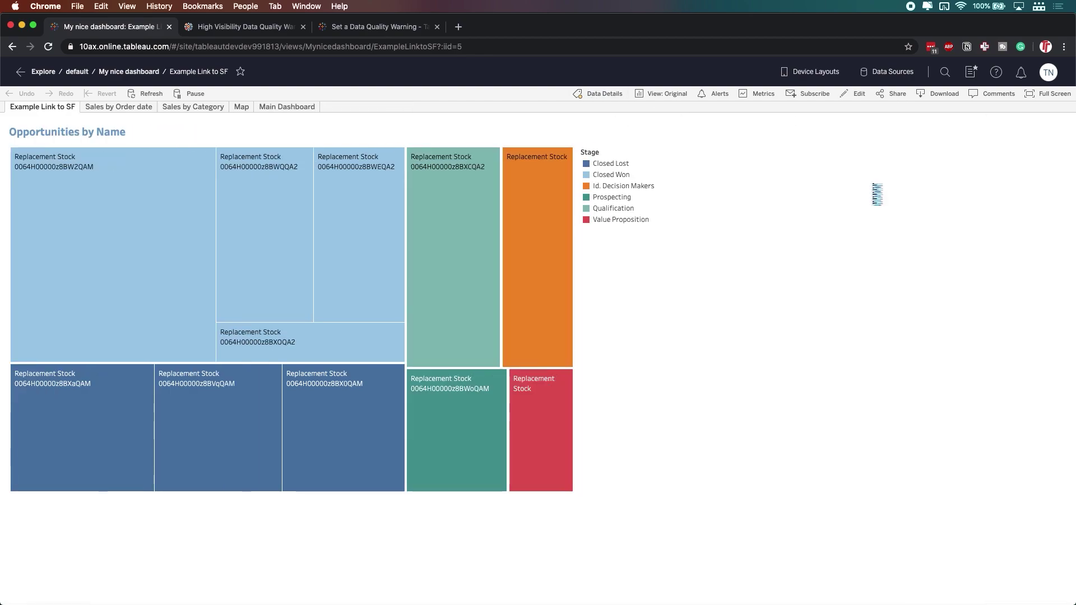